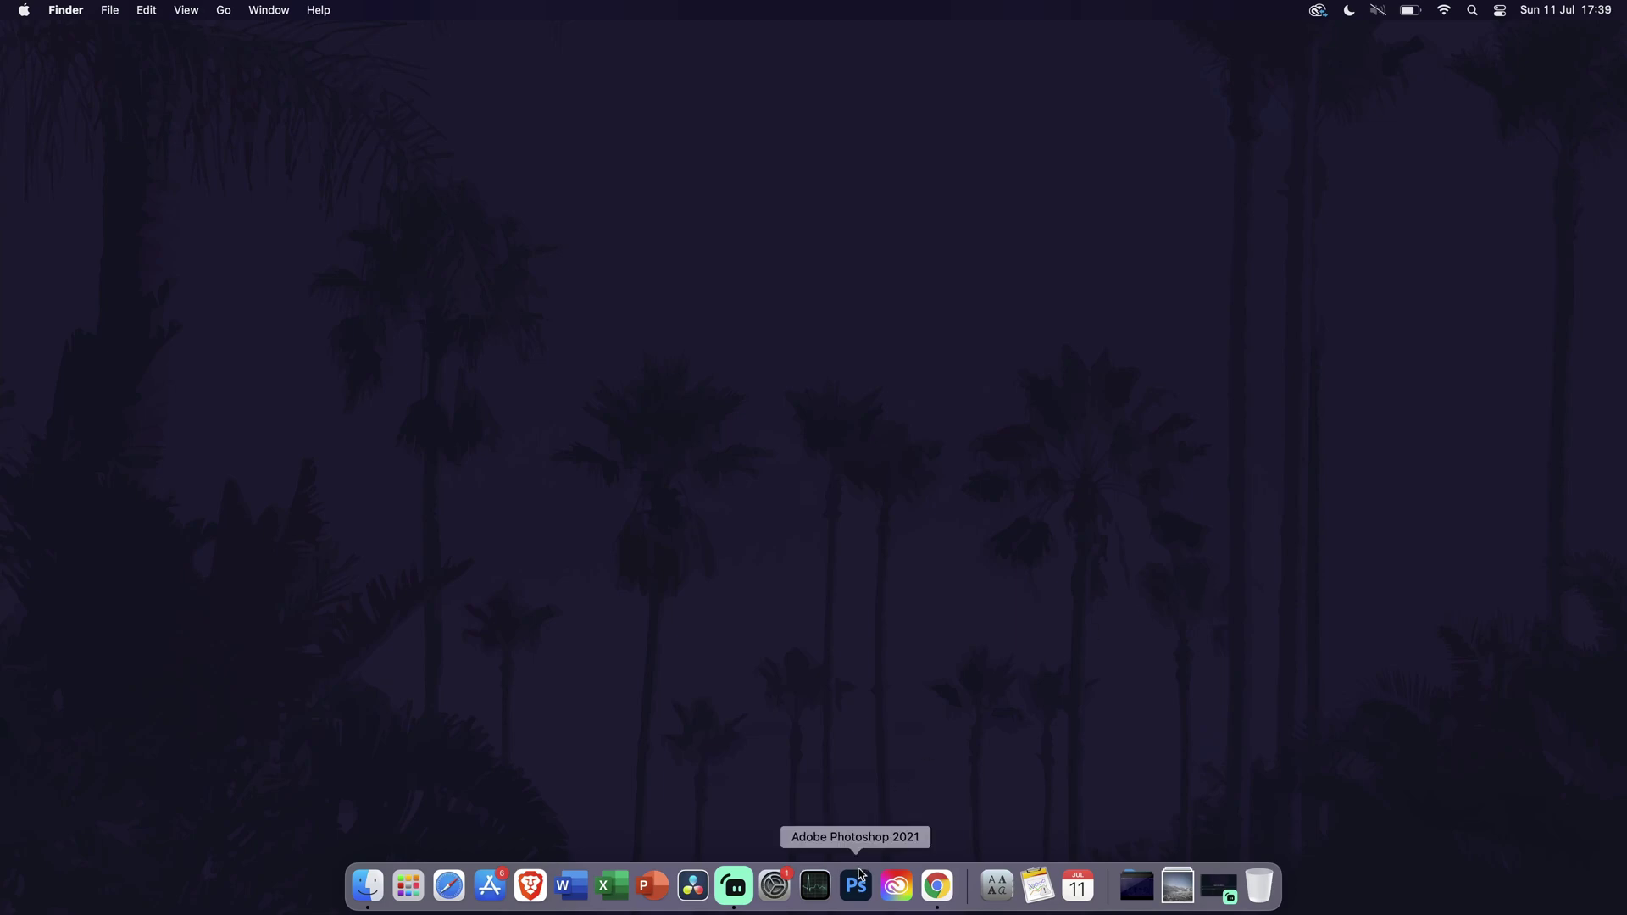
Step: Launch Google Chrome from the Dock, then quit it entirely with Cmd+Q
{"action": "left_click", "coordinate": [937, 889]}
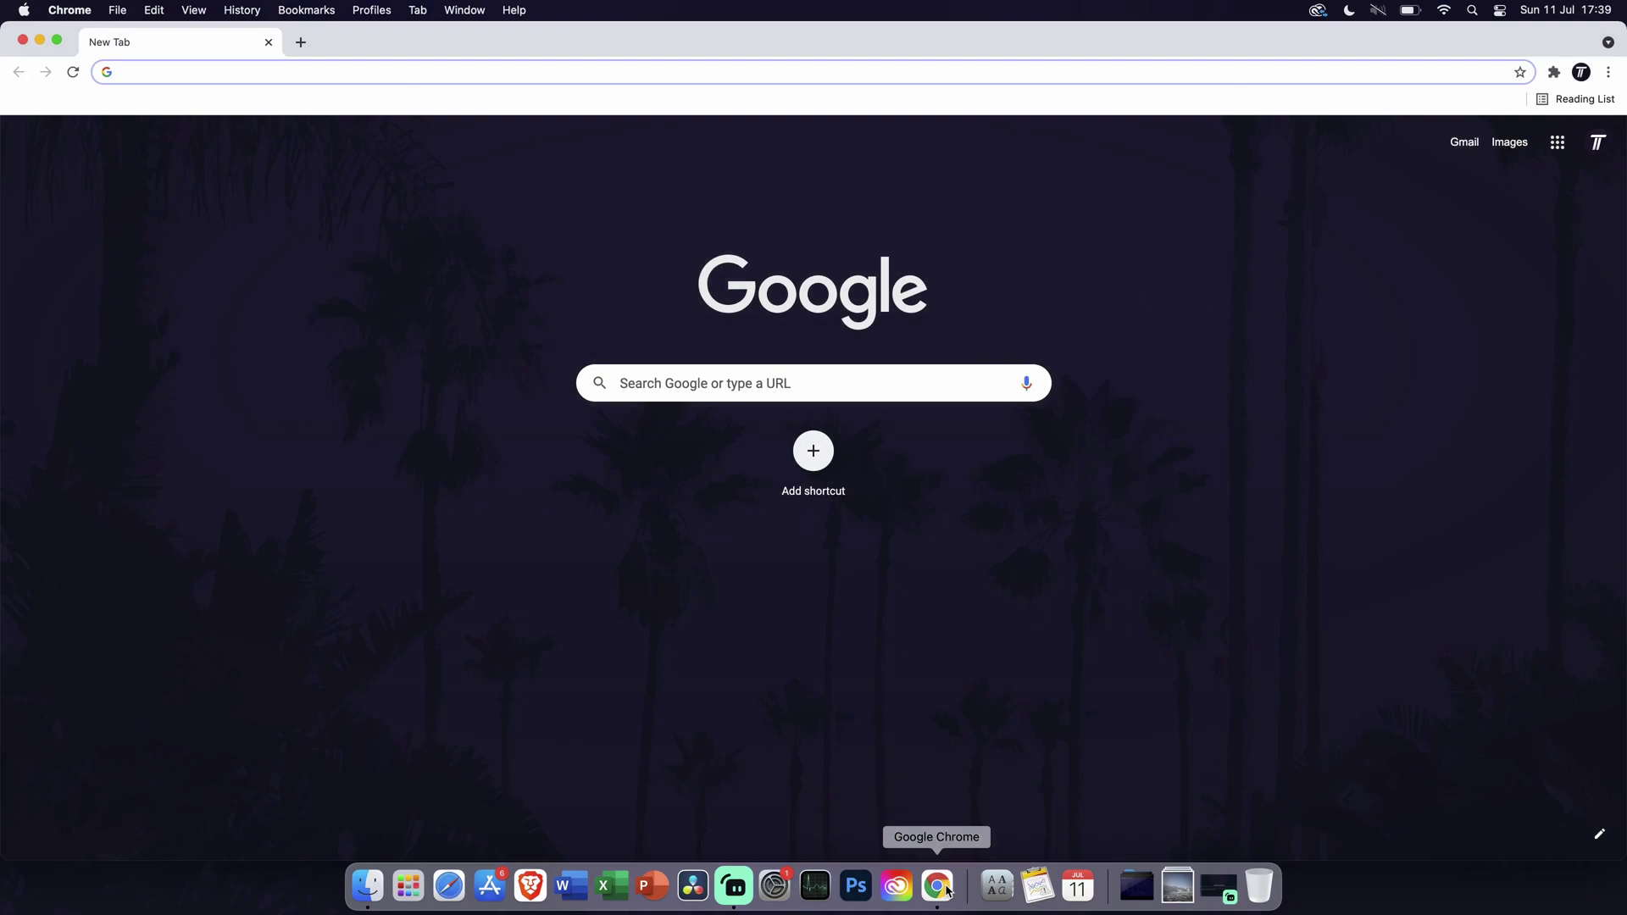
{"action": "key", "text": "super+q"}
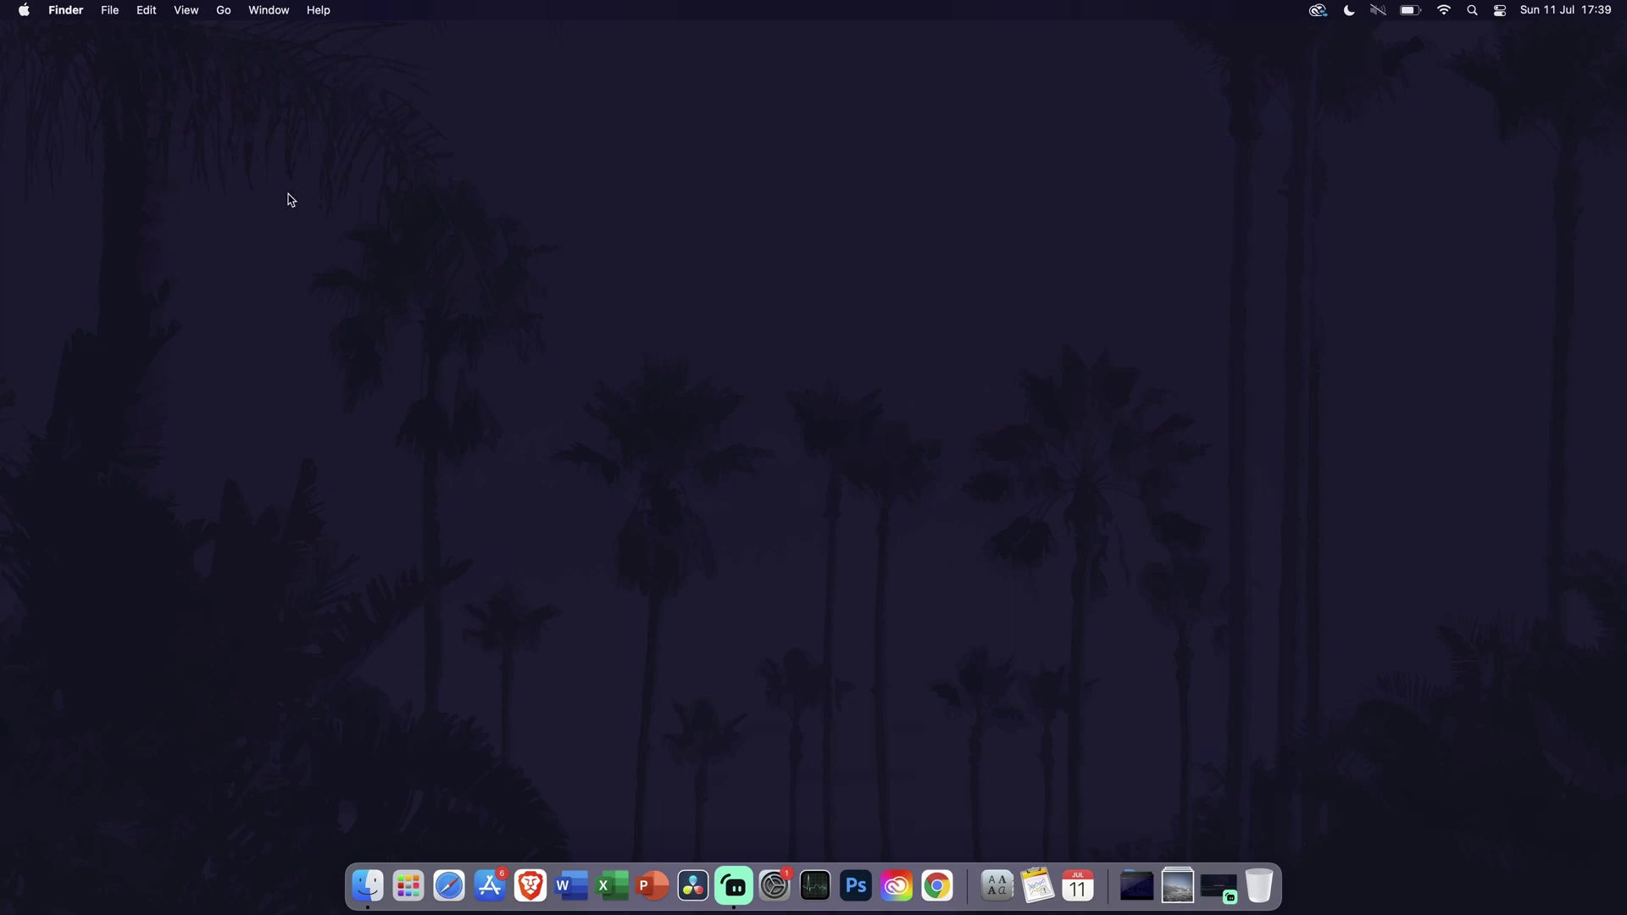
Step: Select Brave Browser 2 in the Users & Groups Login Items list, then close System Preferences
{"action": "left_click", "coordinate": [24, 17]}
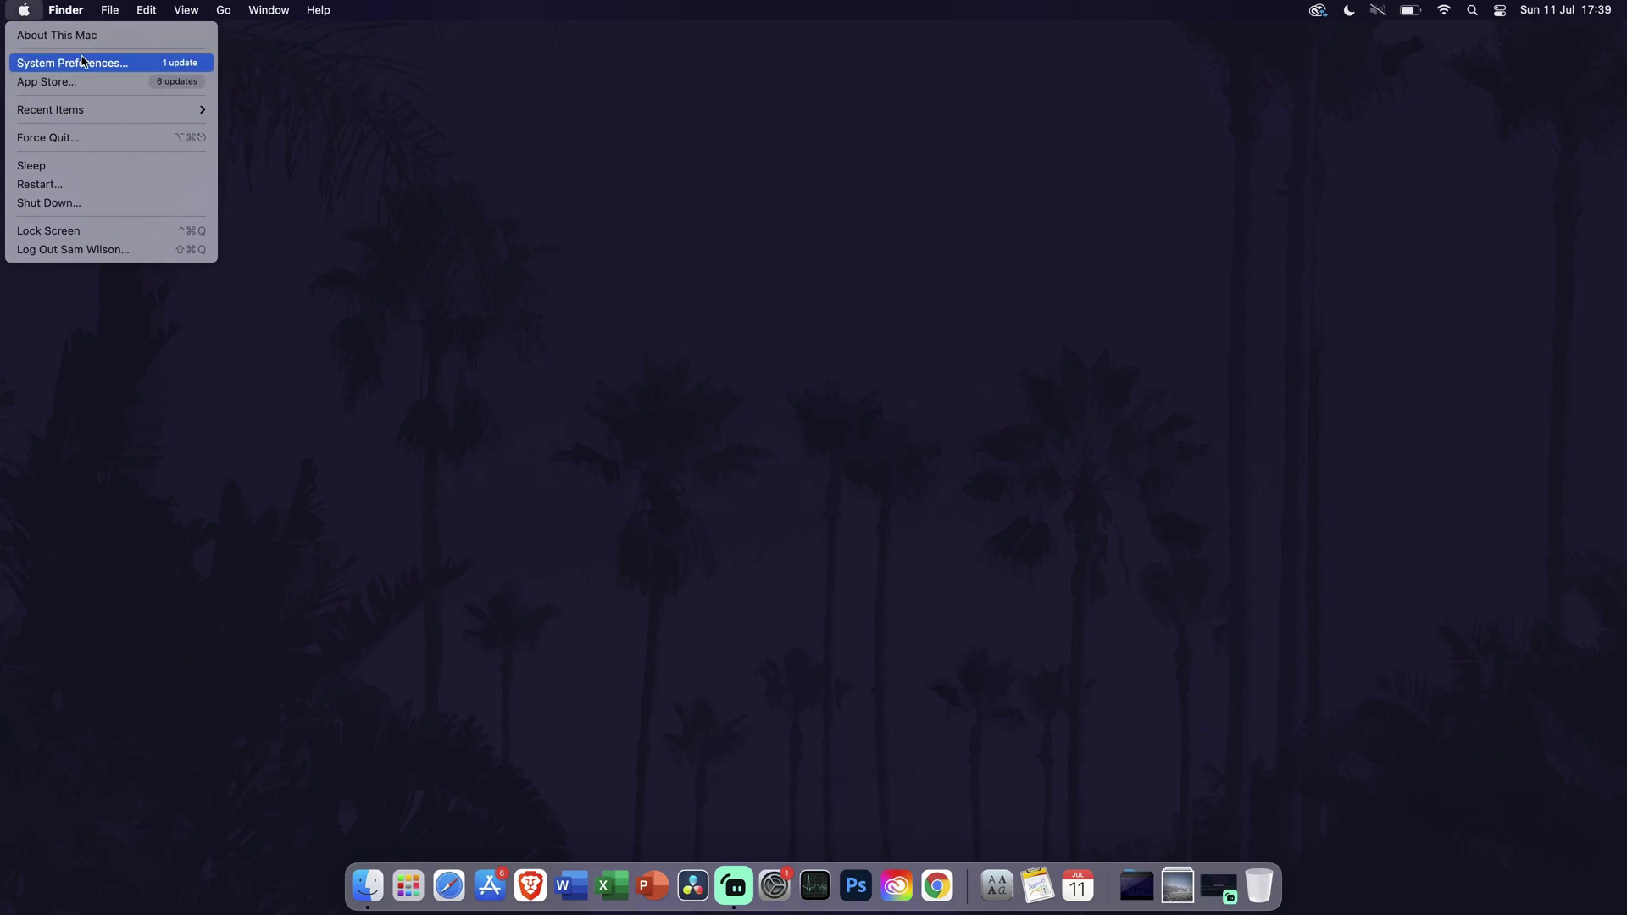
{"action": "left_click", "coordinate": [136, 68]}
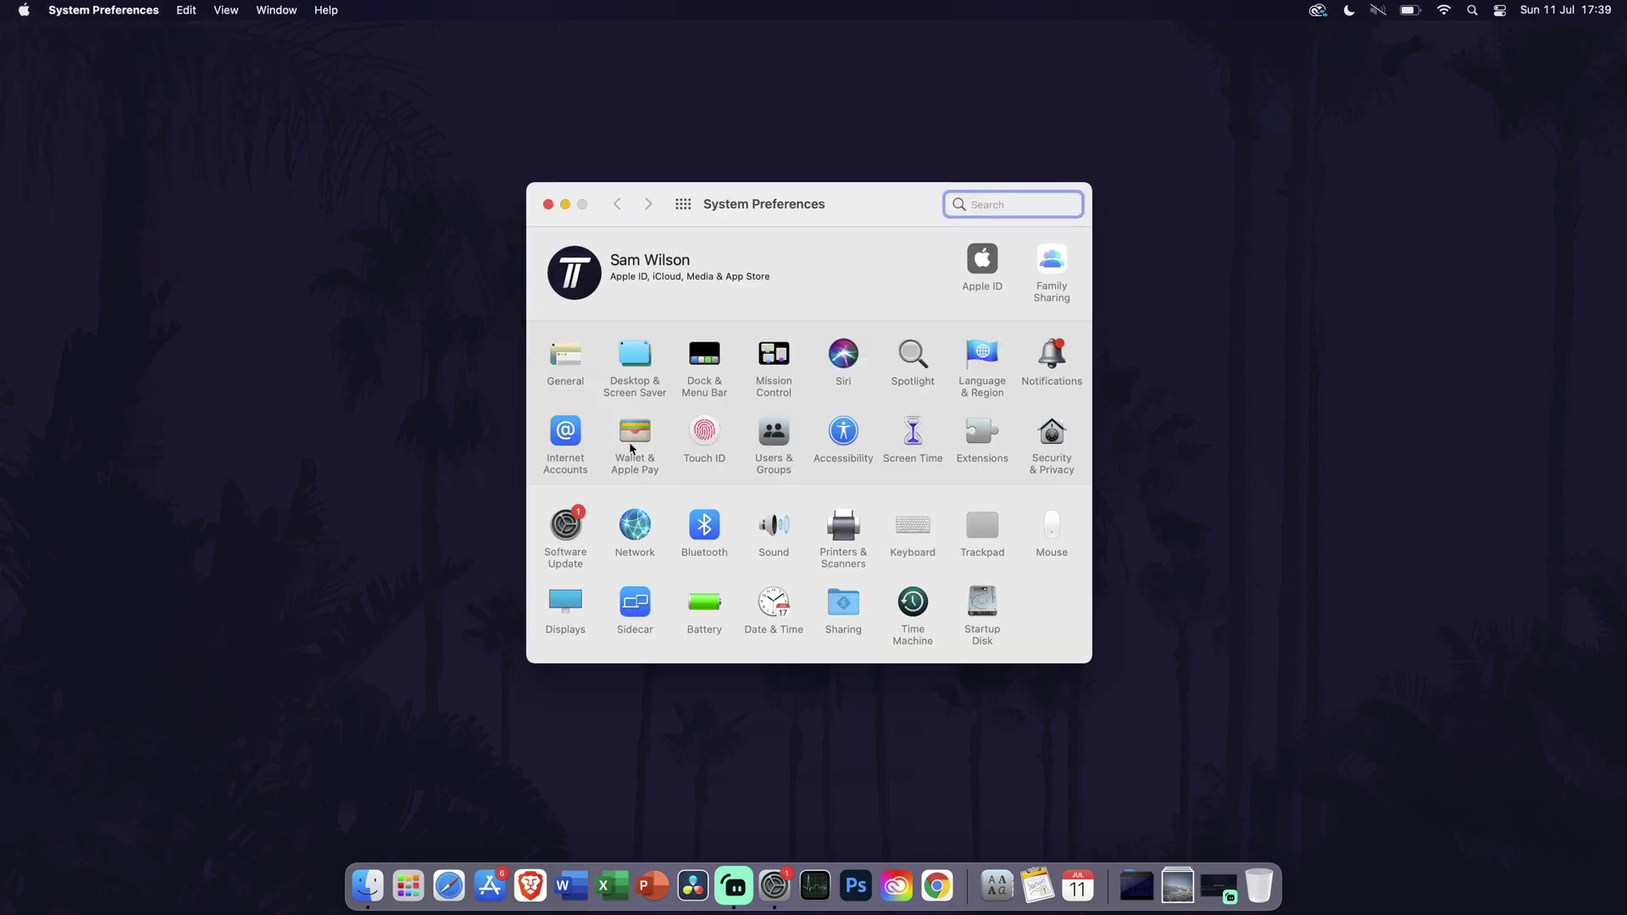
{"action": "left_click", "coordinate": [777, 447]}
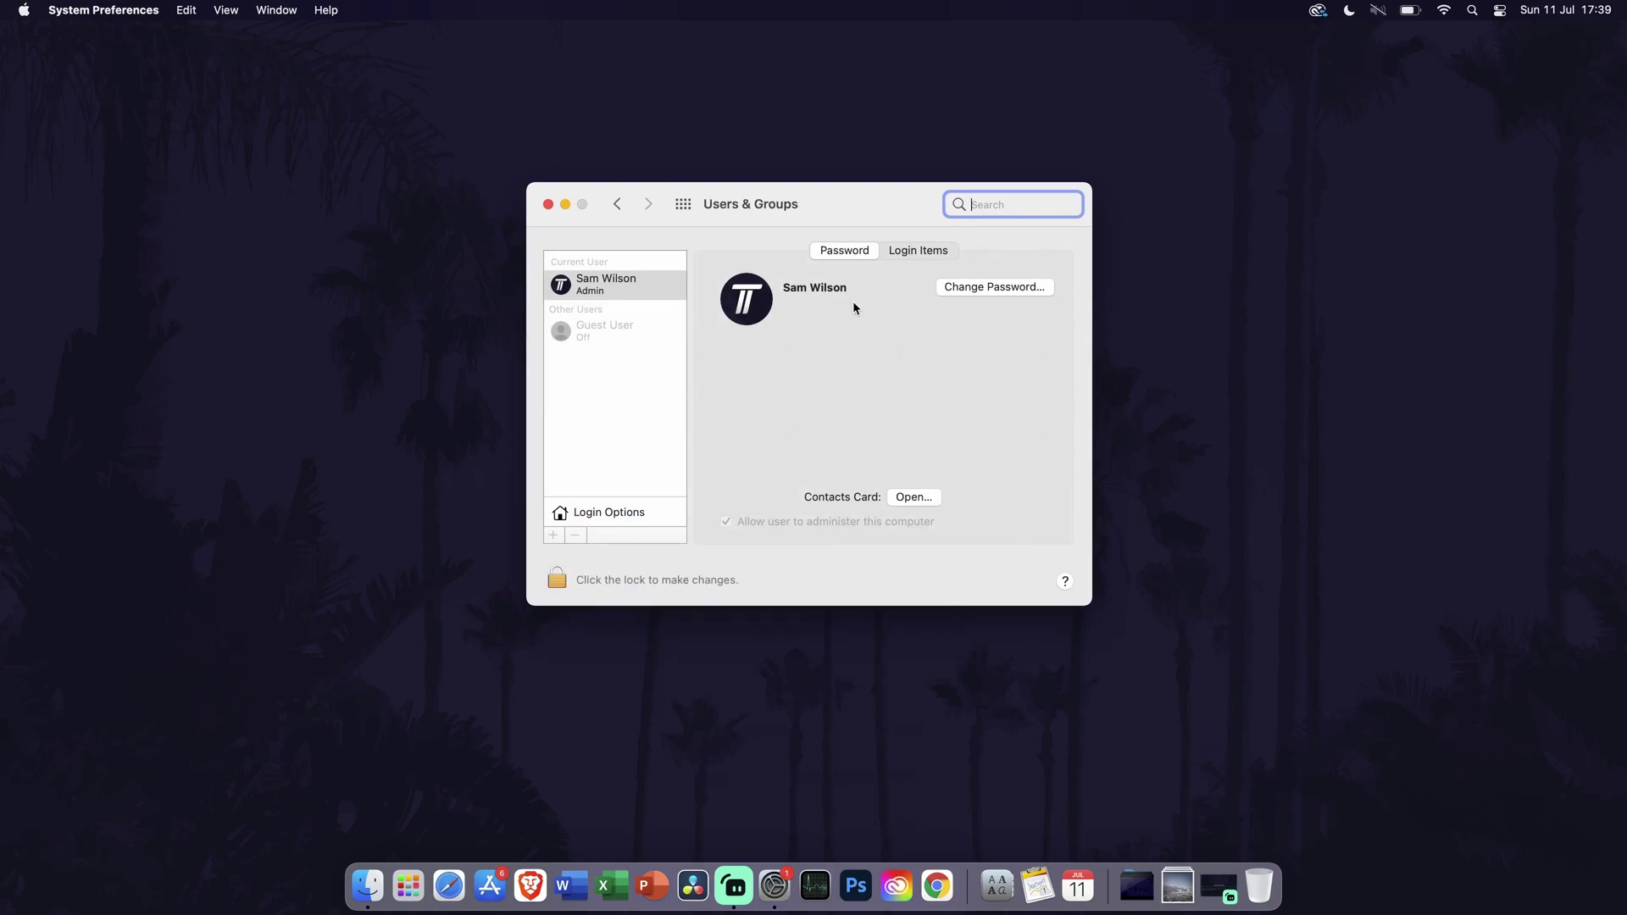
{"action": "left_click", "coordinate": [911, 249]}
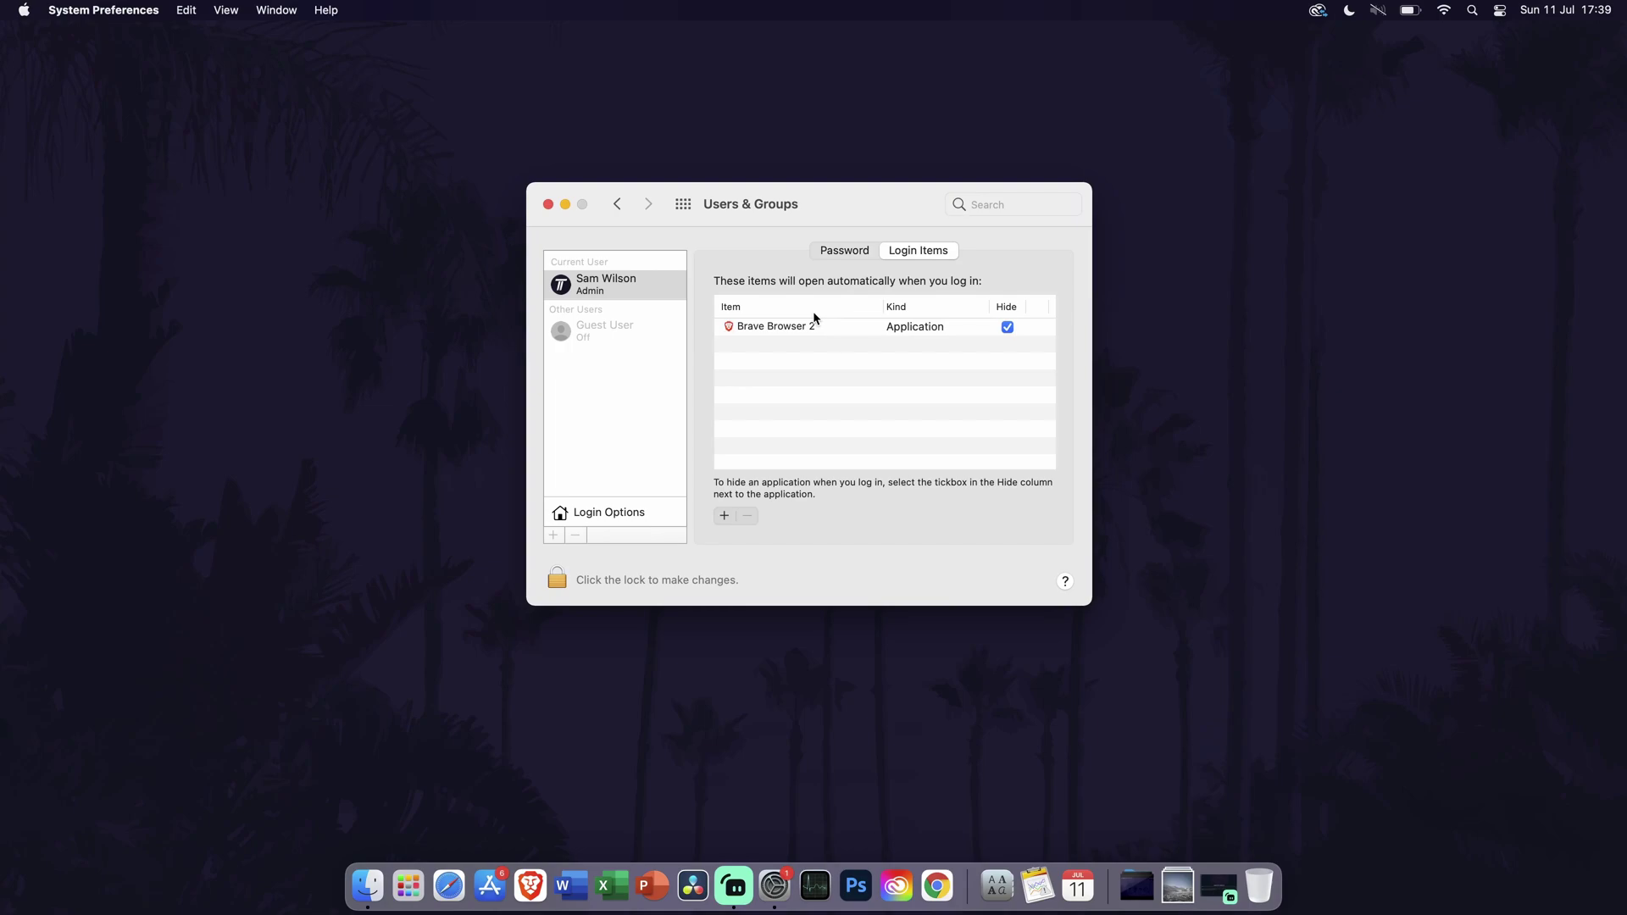
{"action": "left_click", "coordinate": [813, 326]}
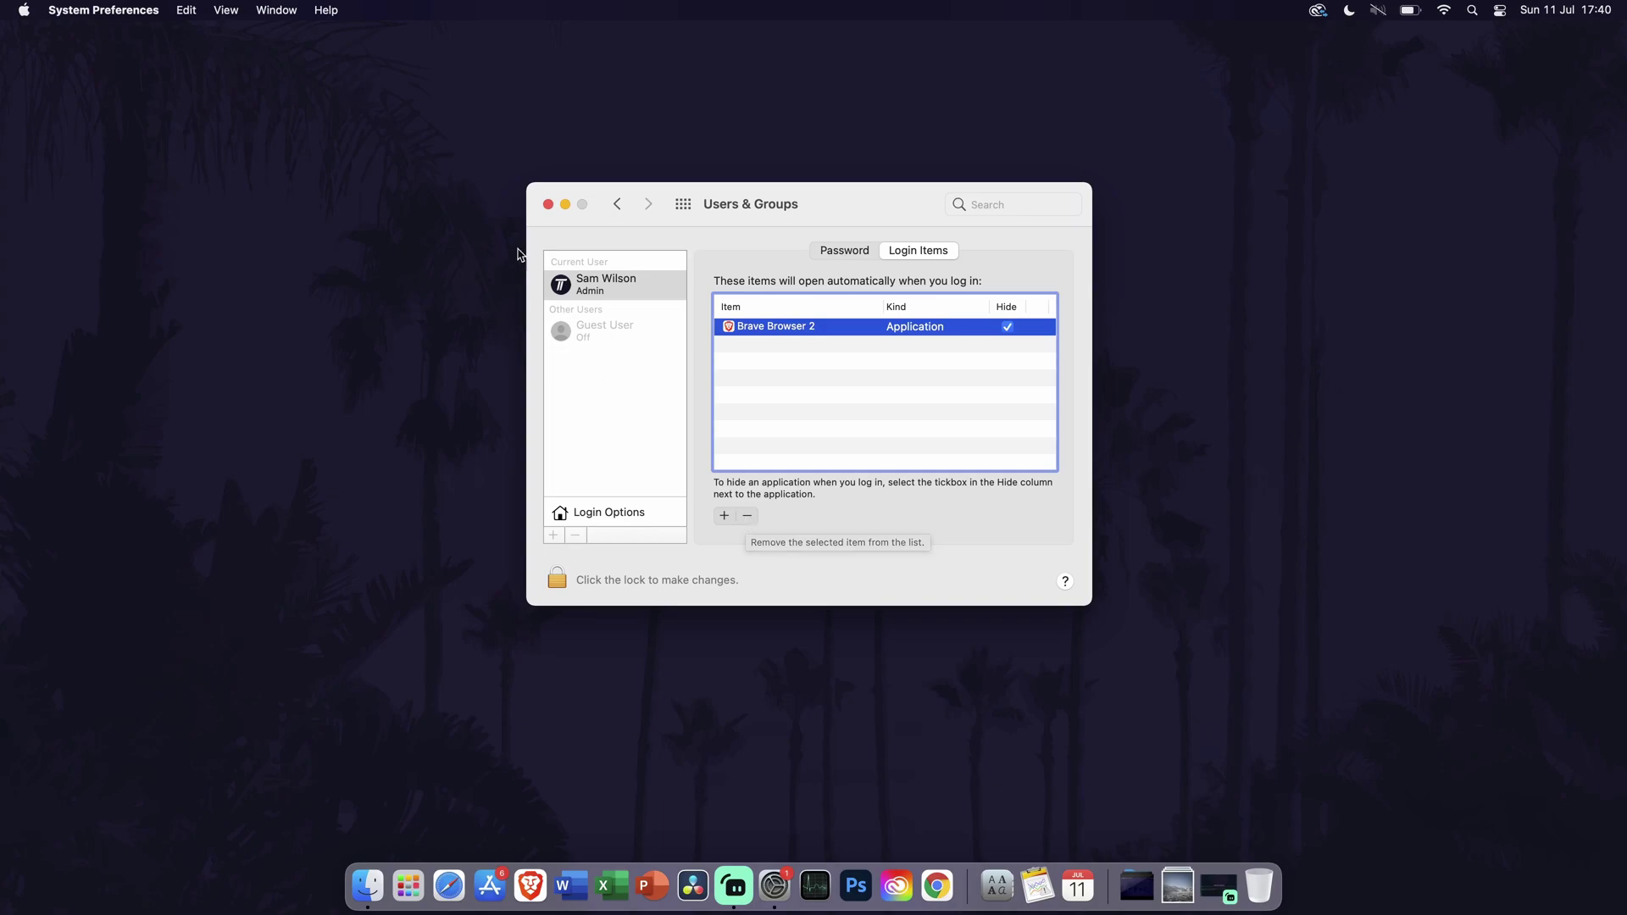
{"action": "left_click", "coordinate": [547, 205]}
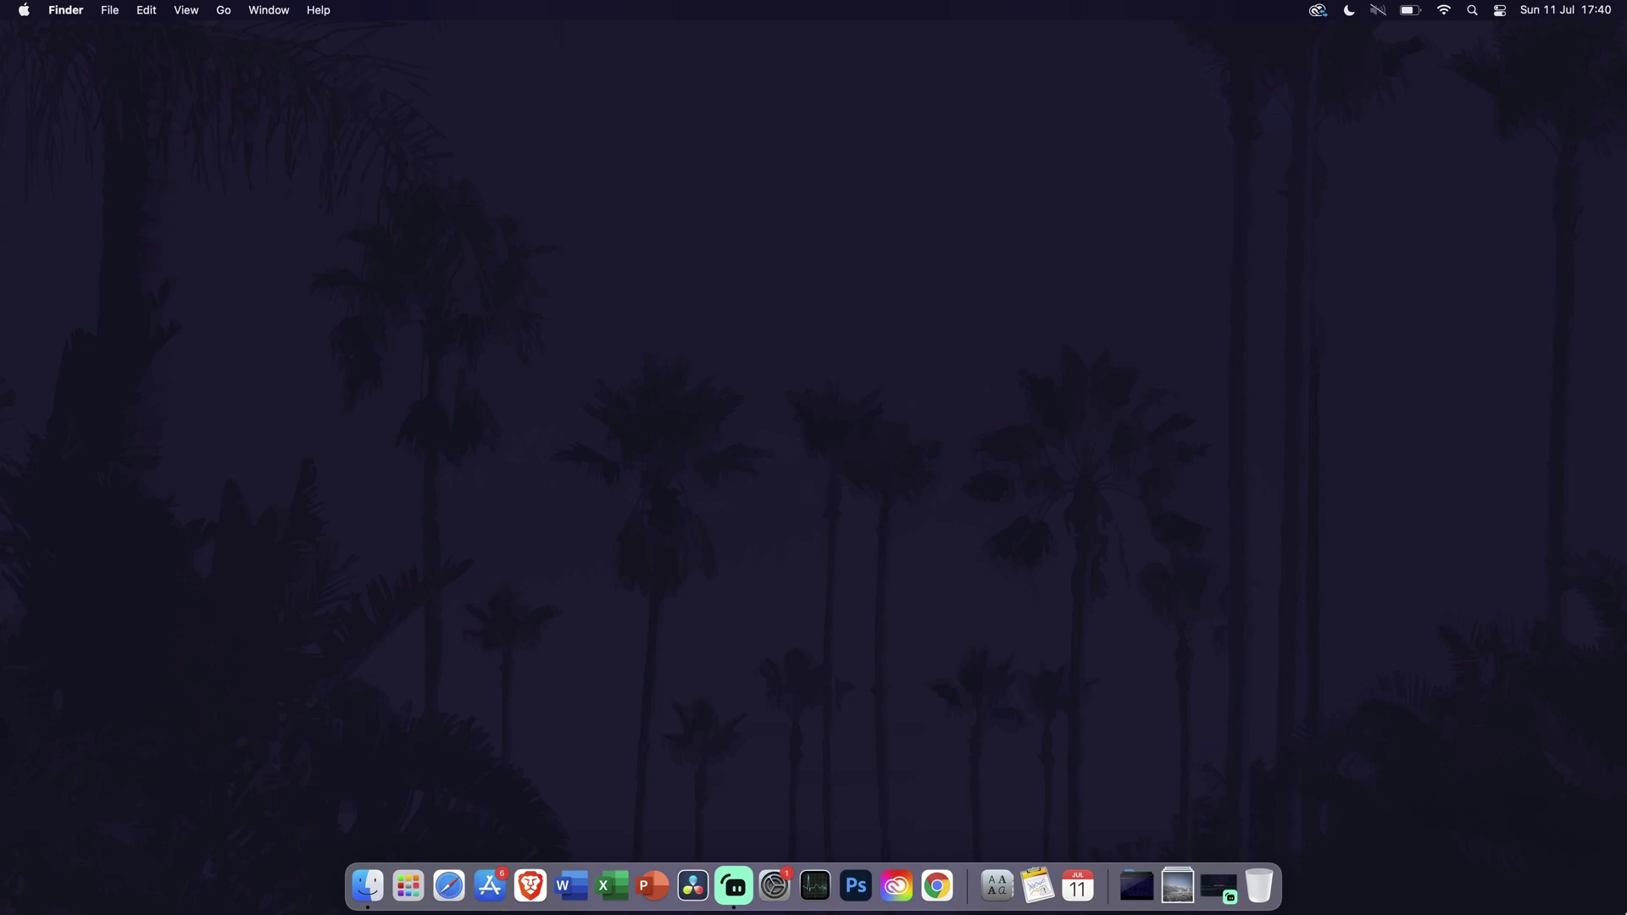
Step: Launch Activity Monitor through Spotlight and view per-process memory usage on the Memory tab
{"action": "key", "text": "super+space"}
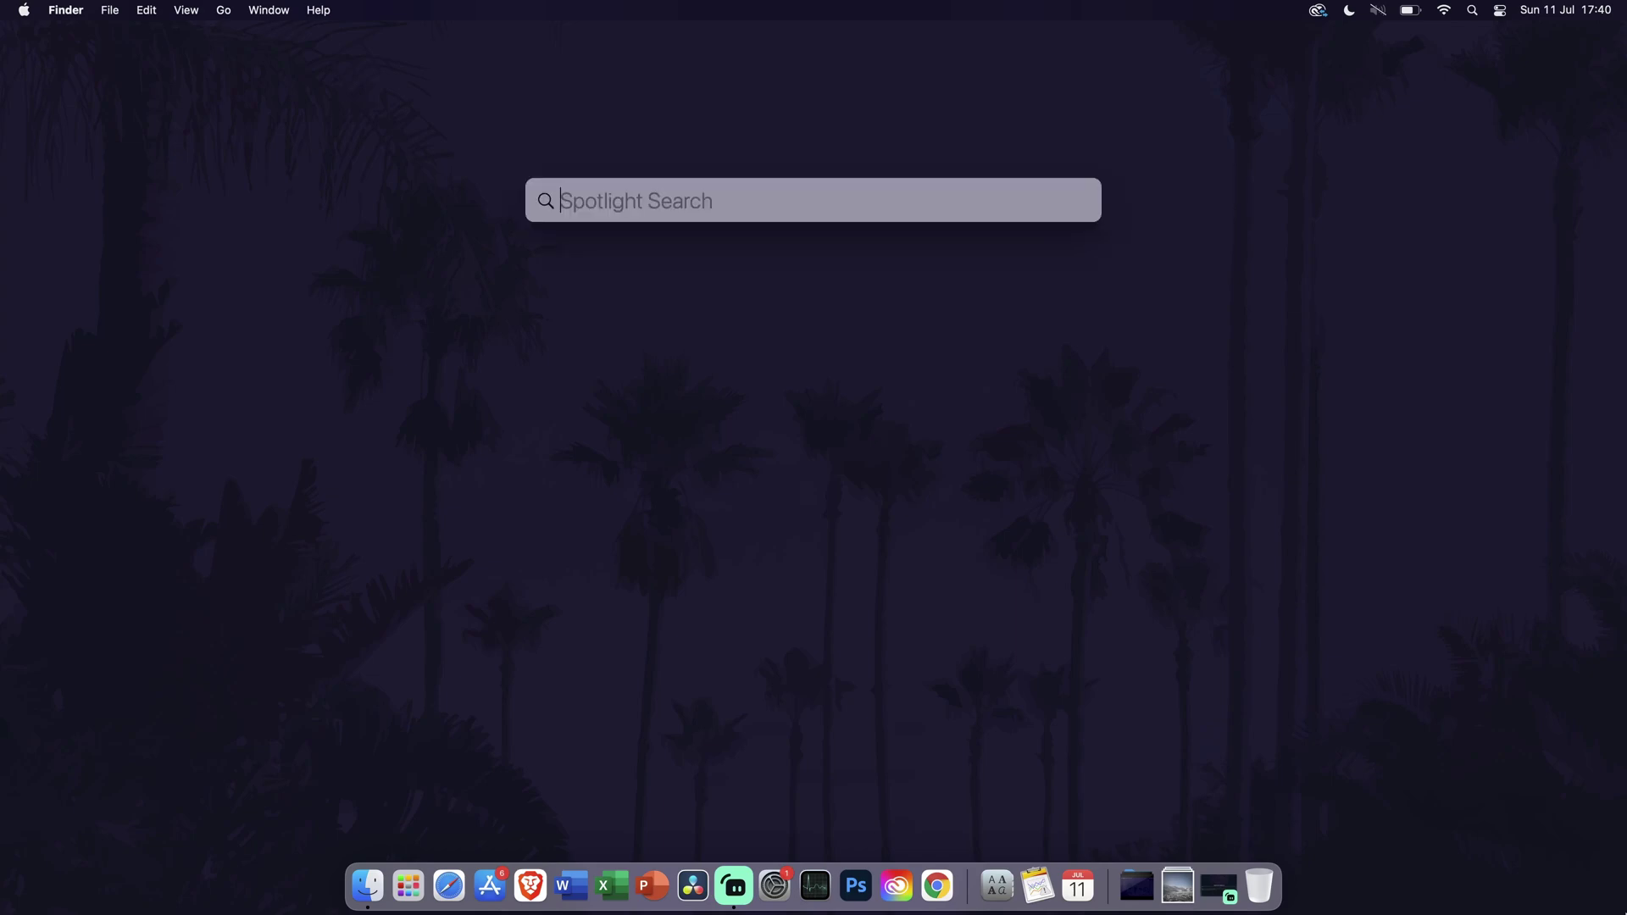
{"action": "type", "text": "activity Monitor"}
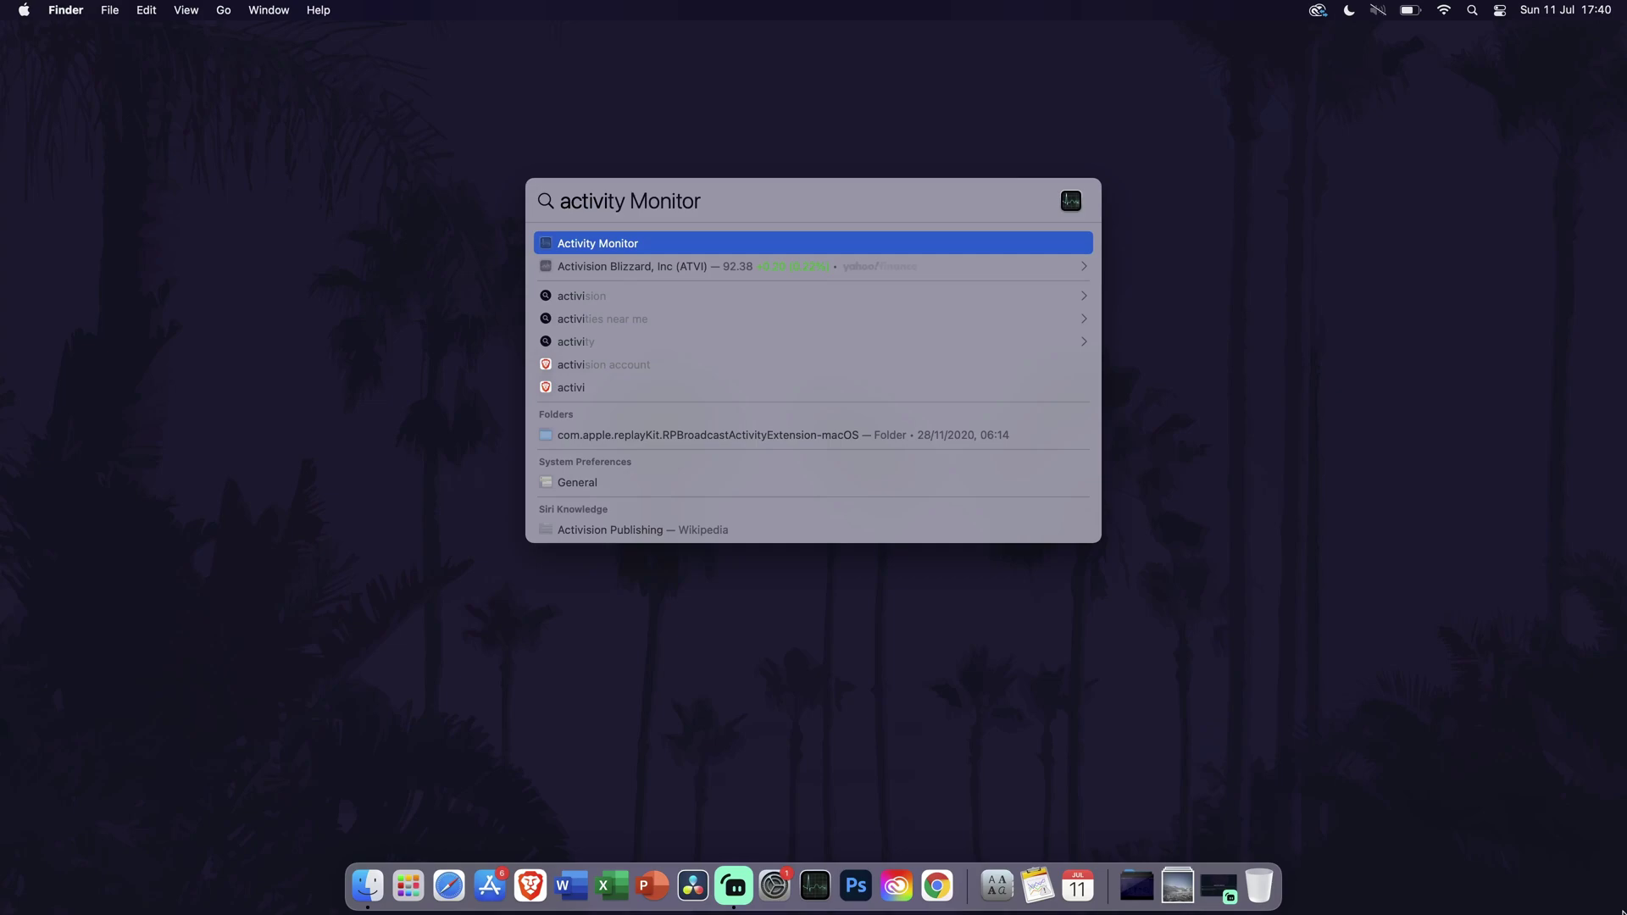
{"action": "left_click", "coordinate": [659, 243]}
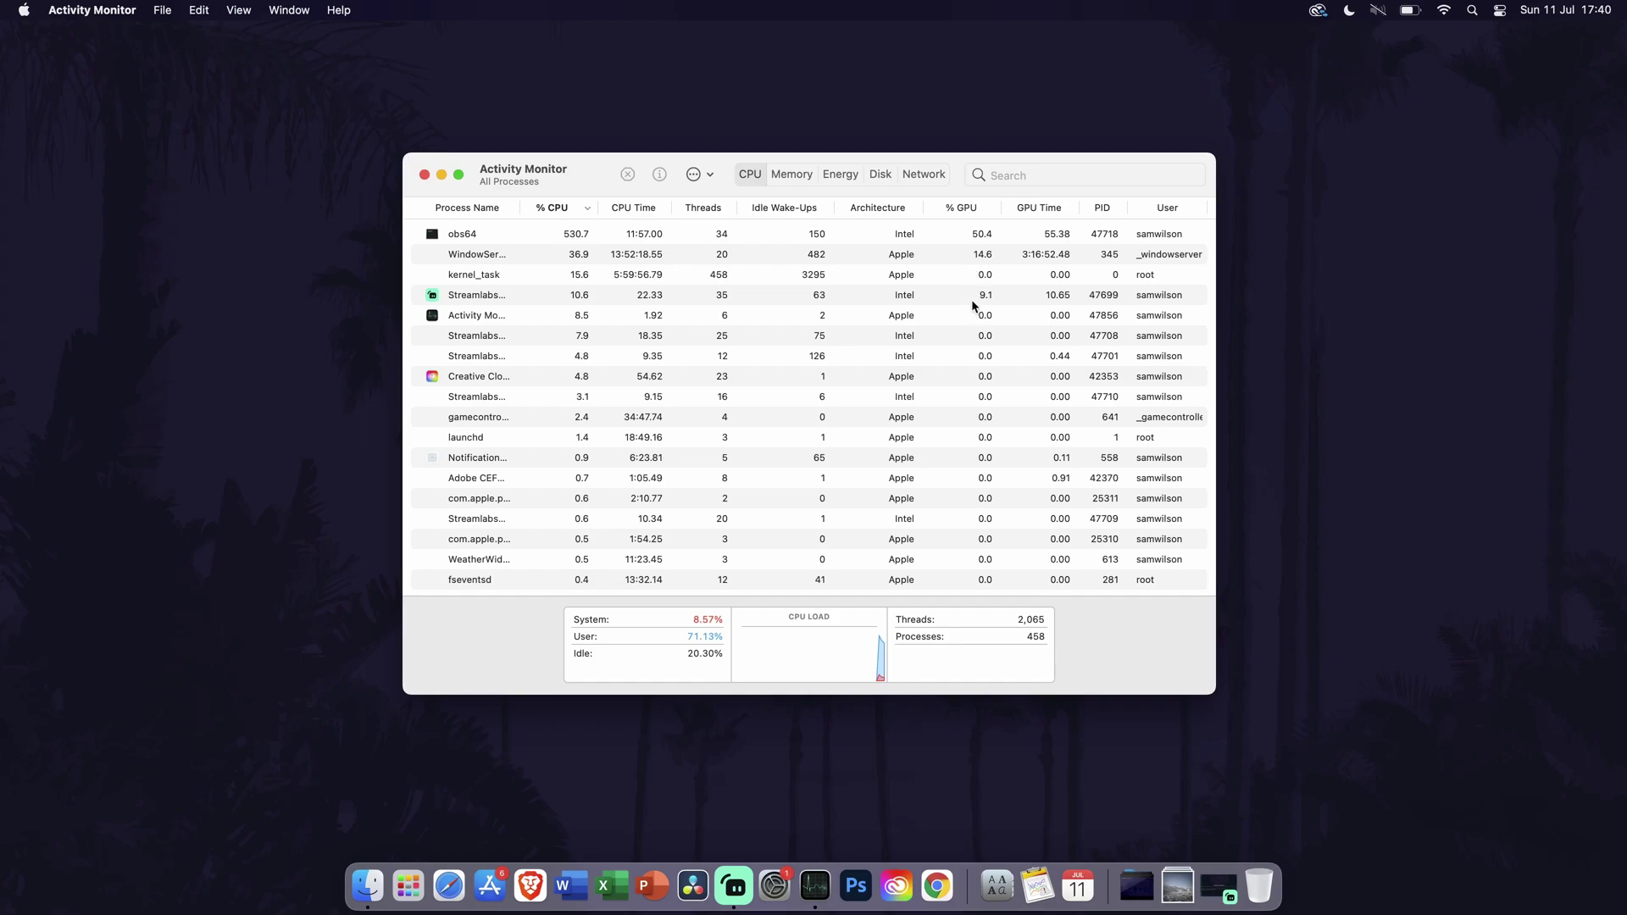
{"action": "left_click", "coordinate": [790, 174]}
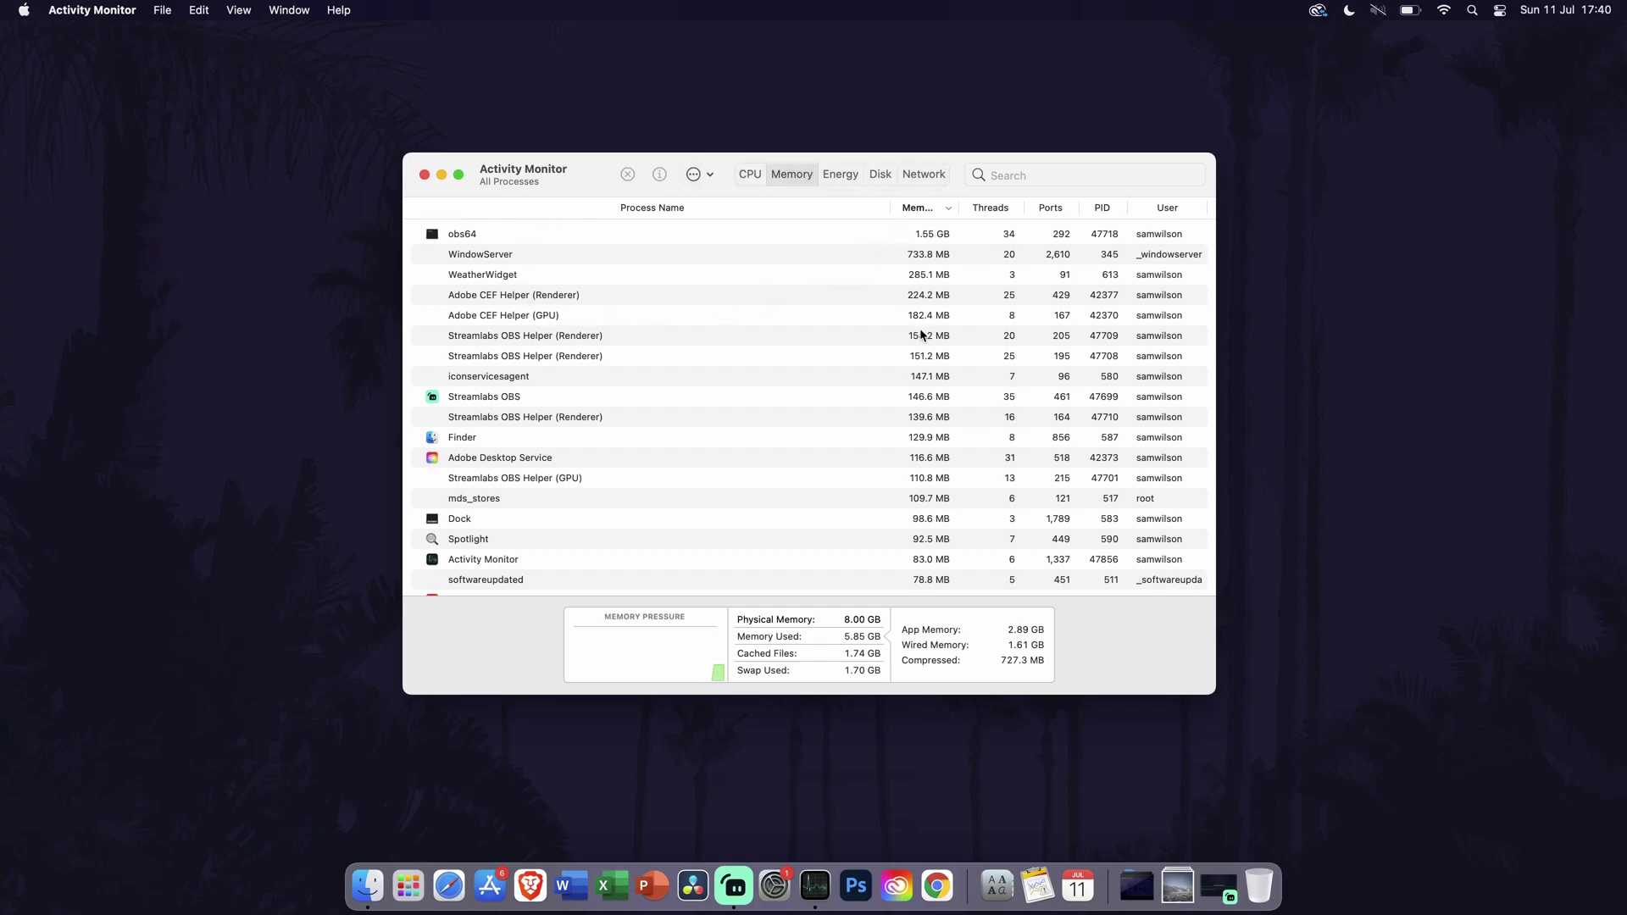
Step: Close the Activity Monitor process window with Cmd+W
{"action": "key", "text": "super+w"}
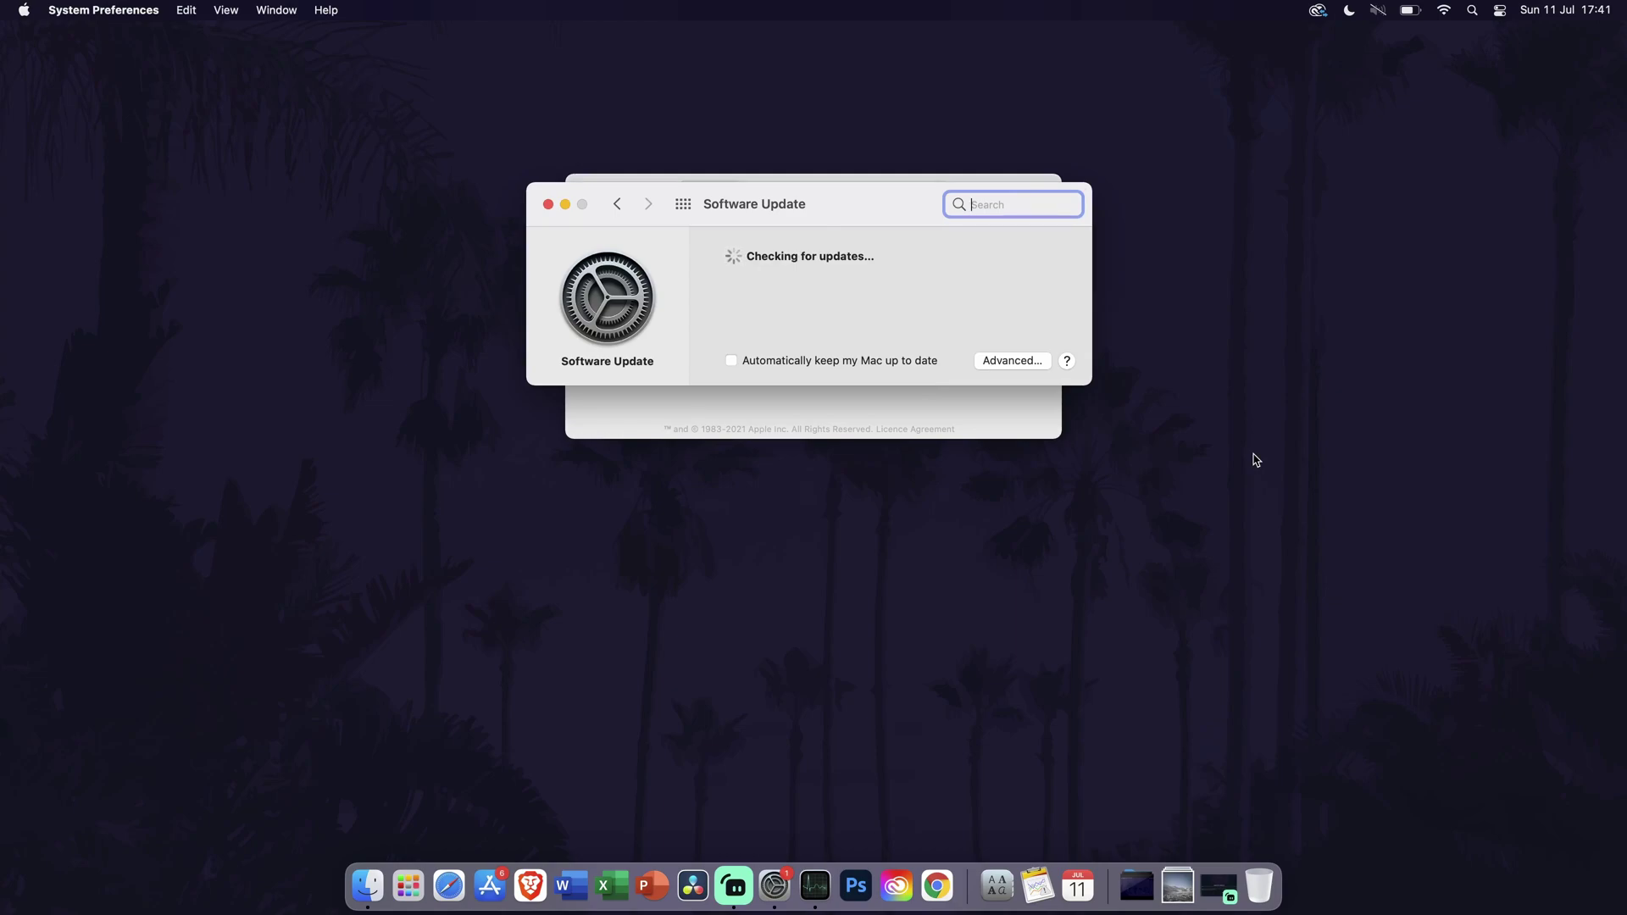
{"action": "key", "text": "super+q"}
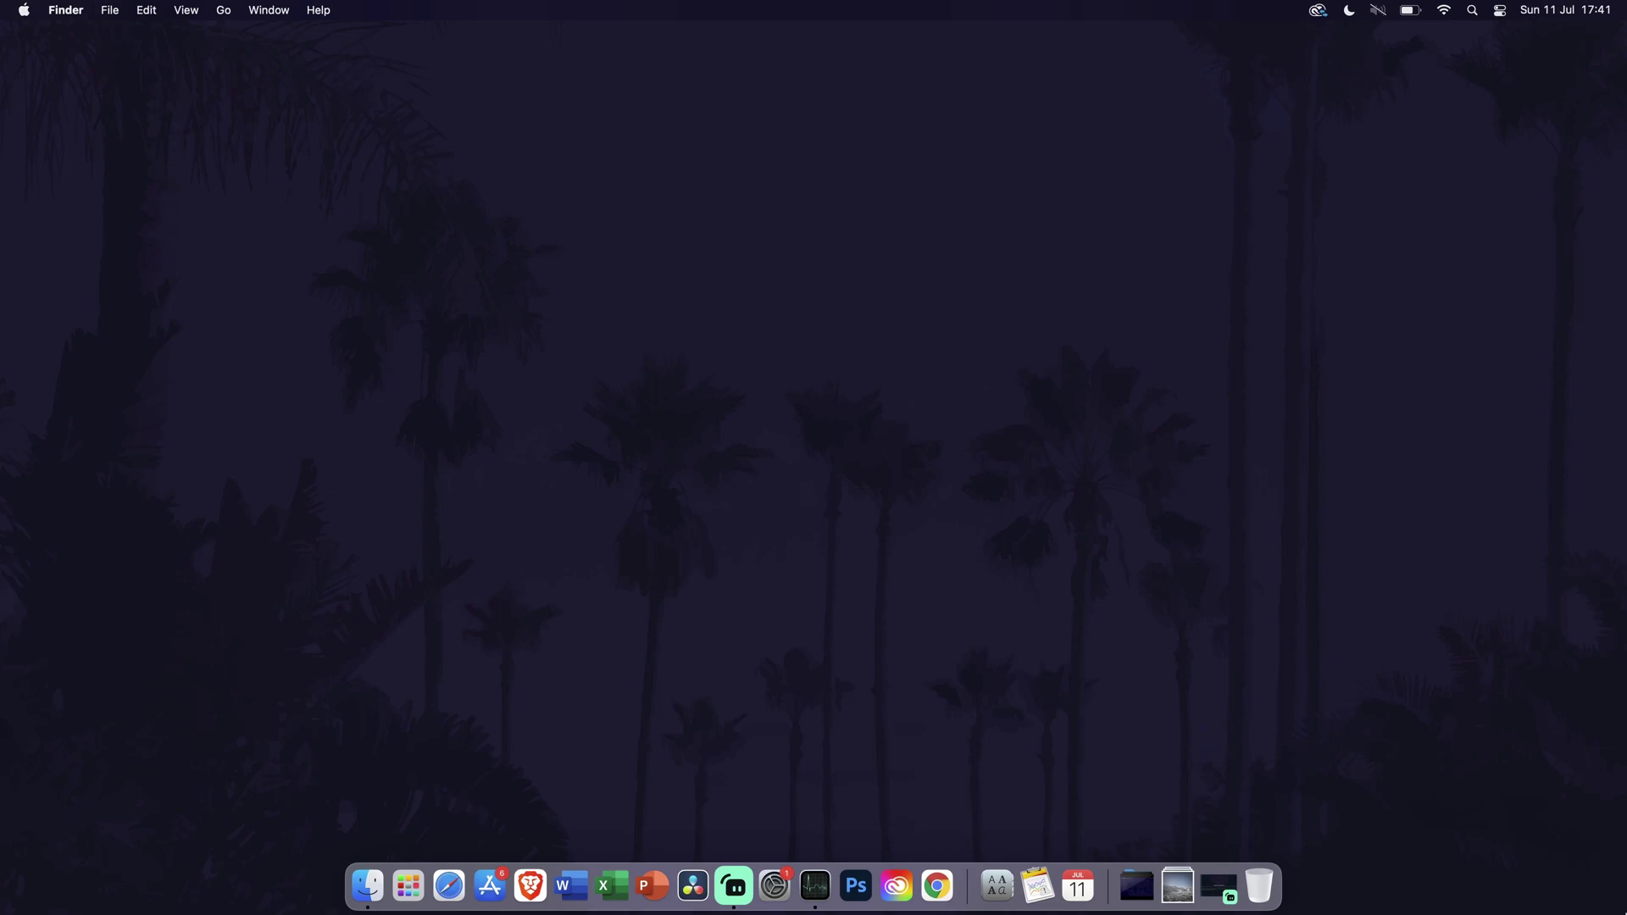